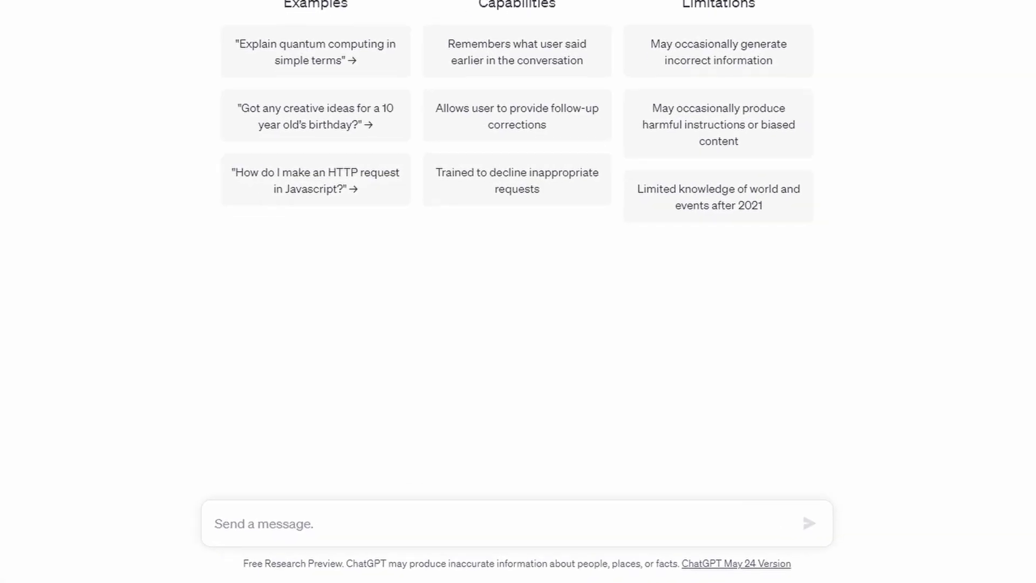
- Send ChatGPT the prompt 'Make the best trading strategy using the best indicators out there'
text(Make the best trading strategy using the)
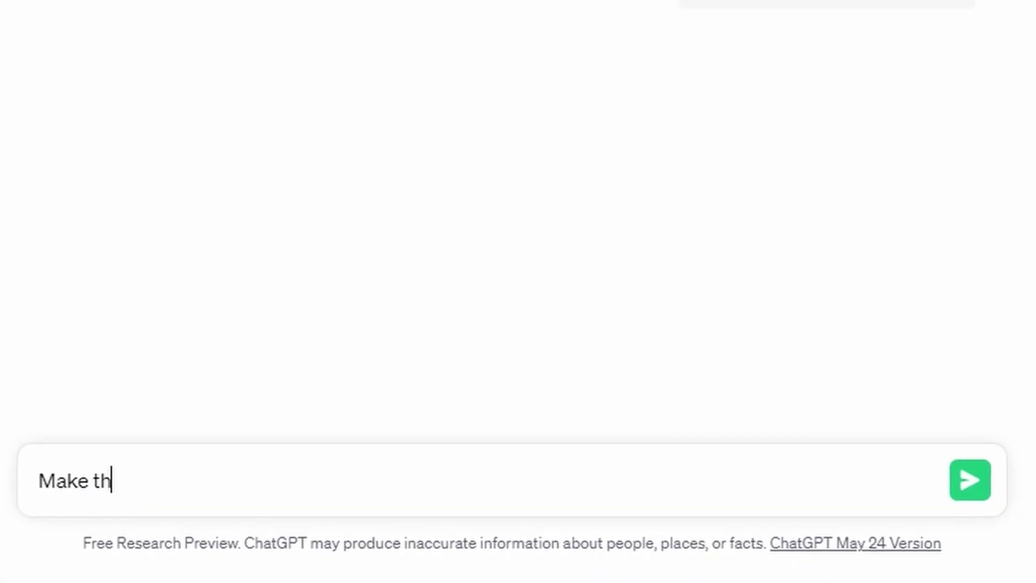
text( best indicators out there)
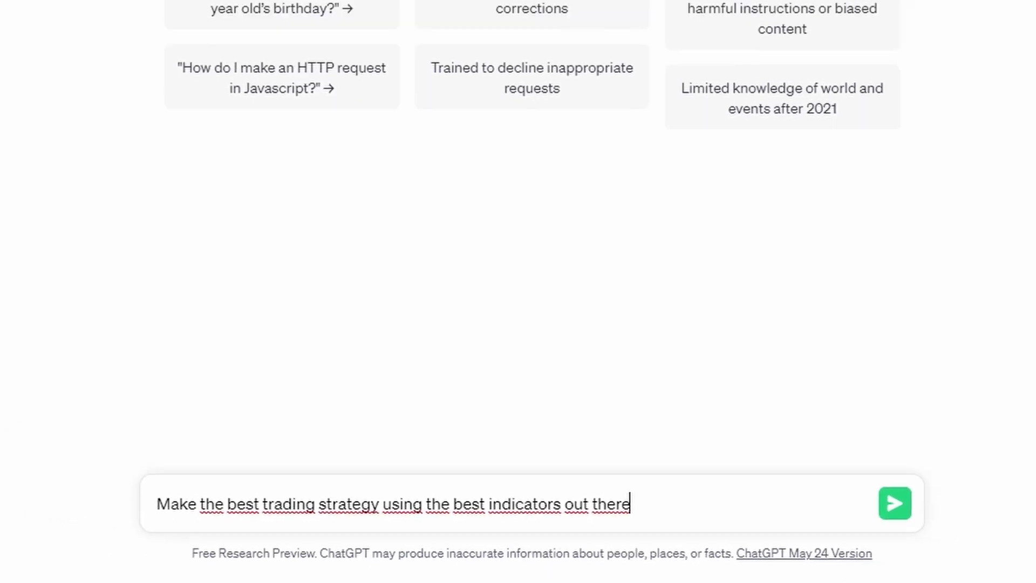
key(Return)
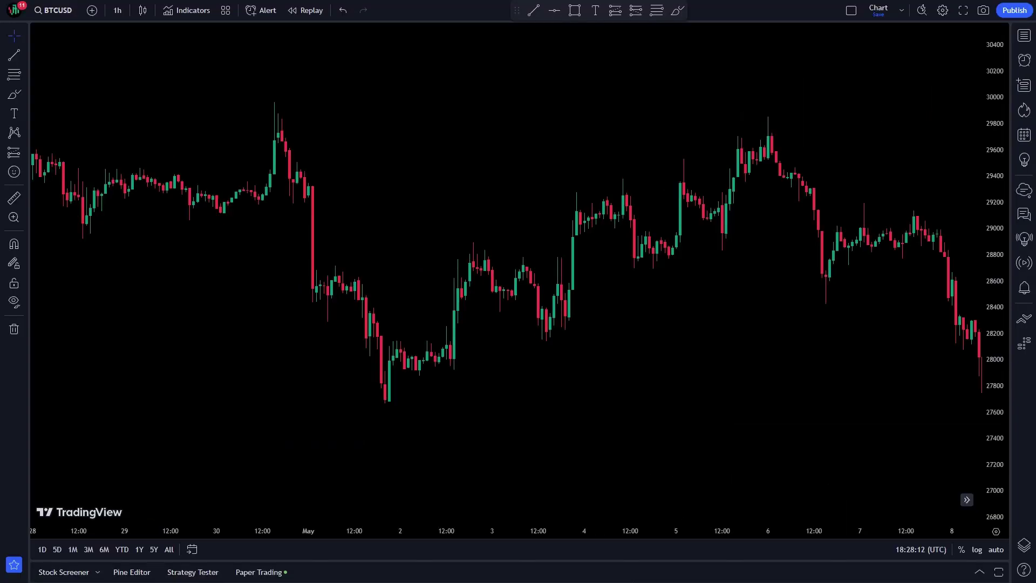
- Add the Stochastic indicator to the chart with %K Length set to 8
key(slash)
text(STOCHASTIC)
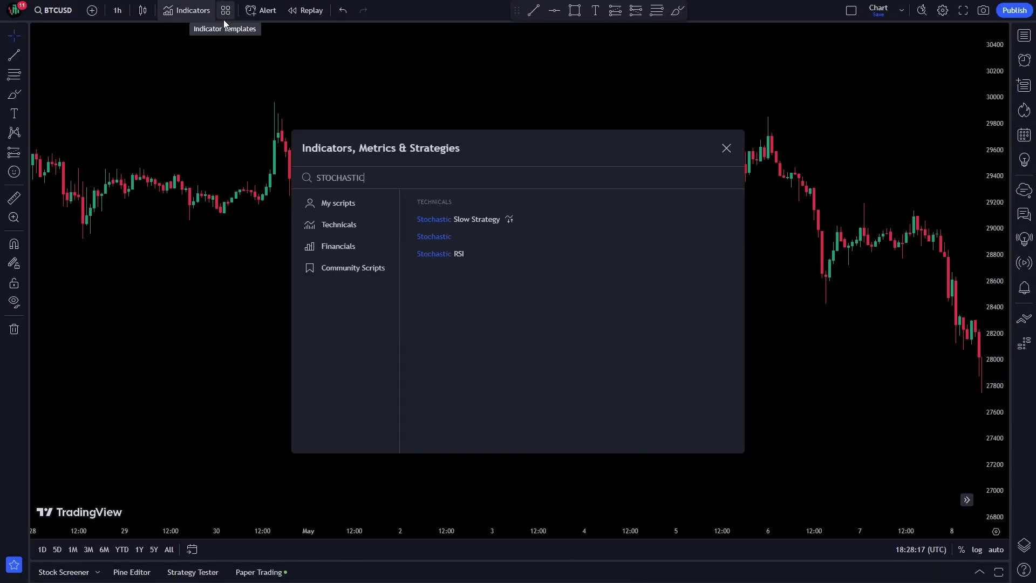
click(451, 236)
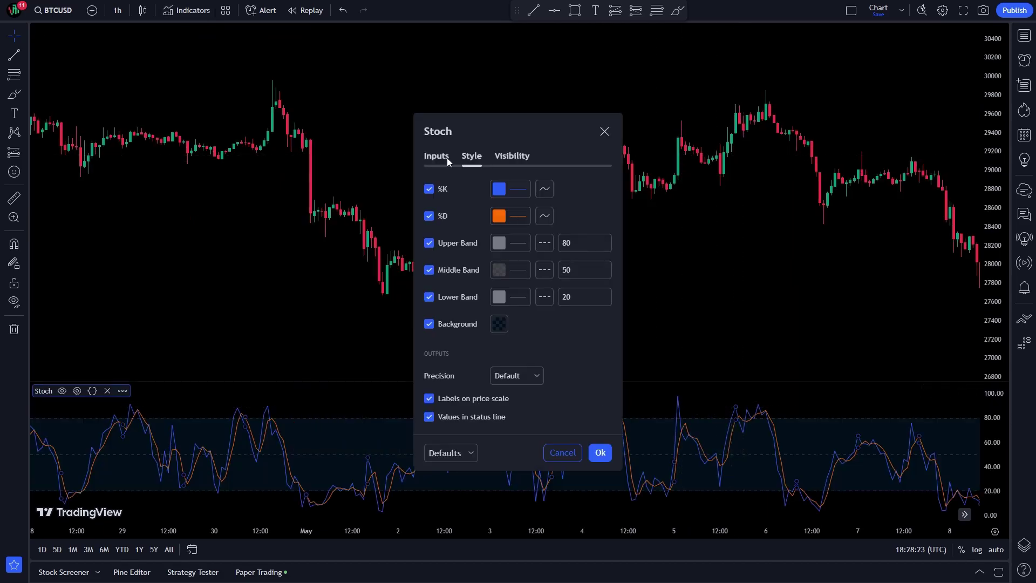
click(447, 157)
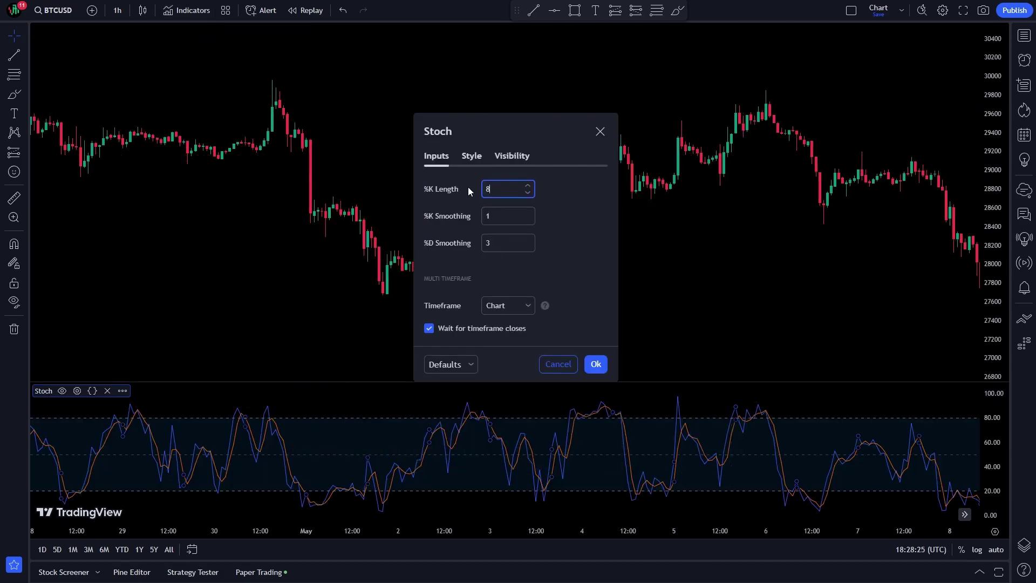
key(Return)
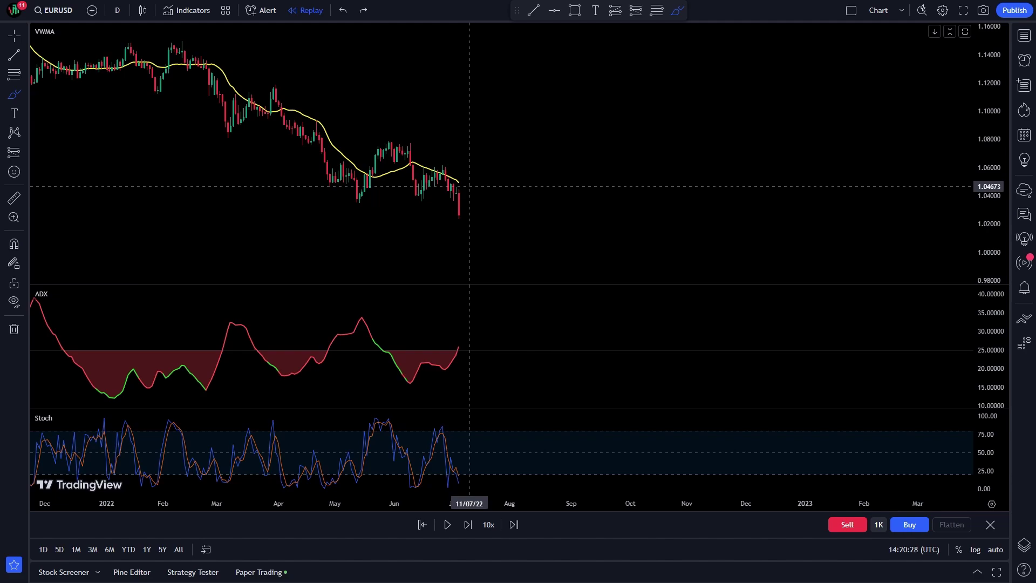
- Draw red bearish arrows on the latest price drop, the ADX line and the Stochastic
click(470, 186)
drag(469, 185, 464, 222)
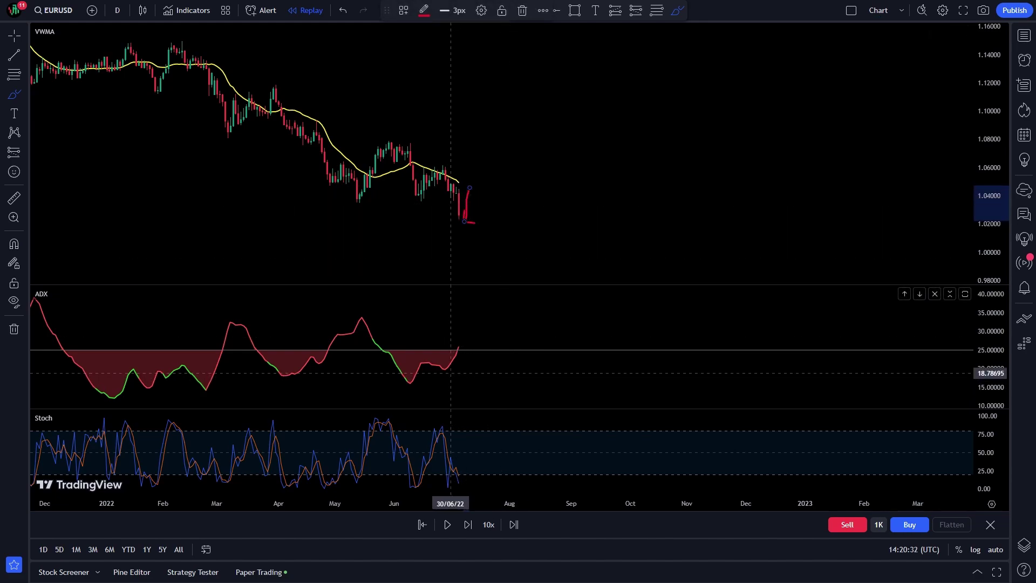
drag(453, 373, 478, 351)
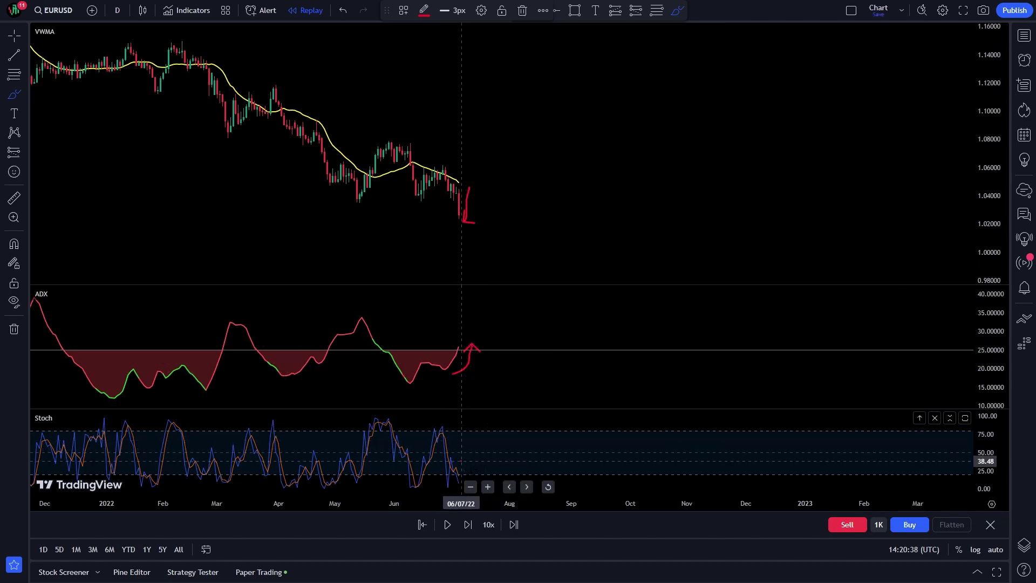
drag(461, 462, 473, 478)
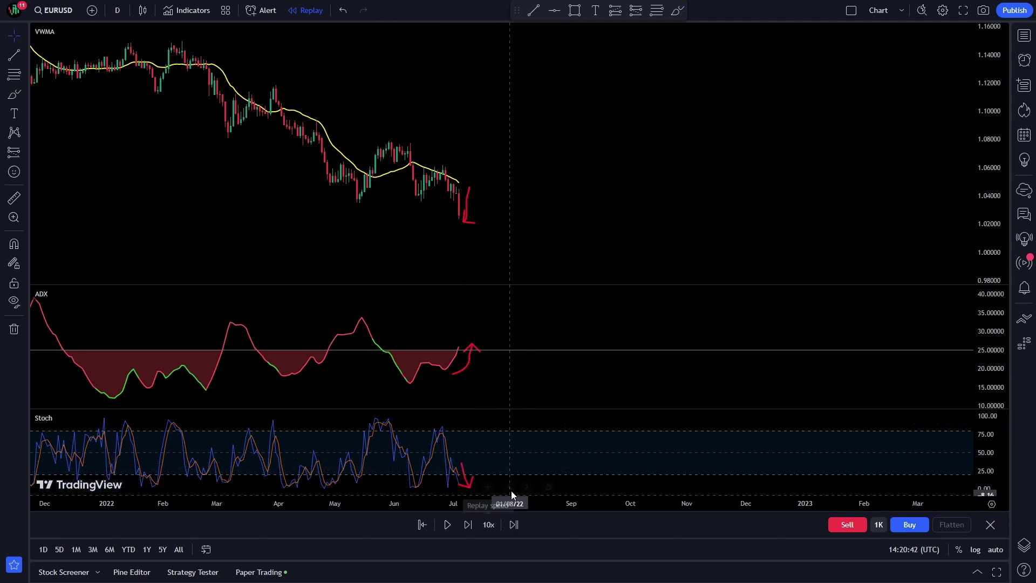
- Place a 2:1 reward-to-risk short position at the latest candle and start the bar replay
click(635, 11)
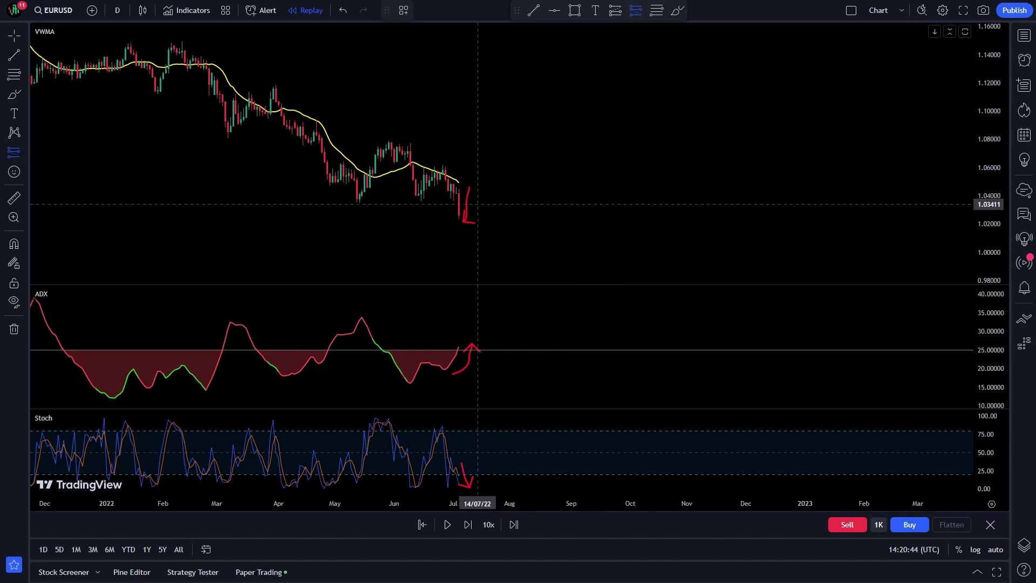
click(459, 214)
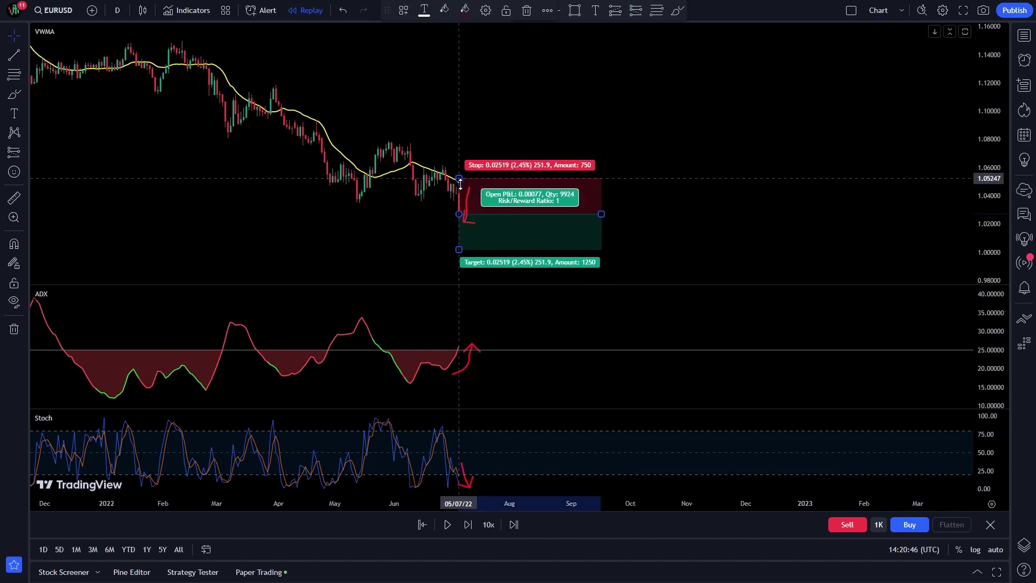
drag(459, 183, 458, 171)
drag(990, 181, 991, 214)
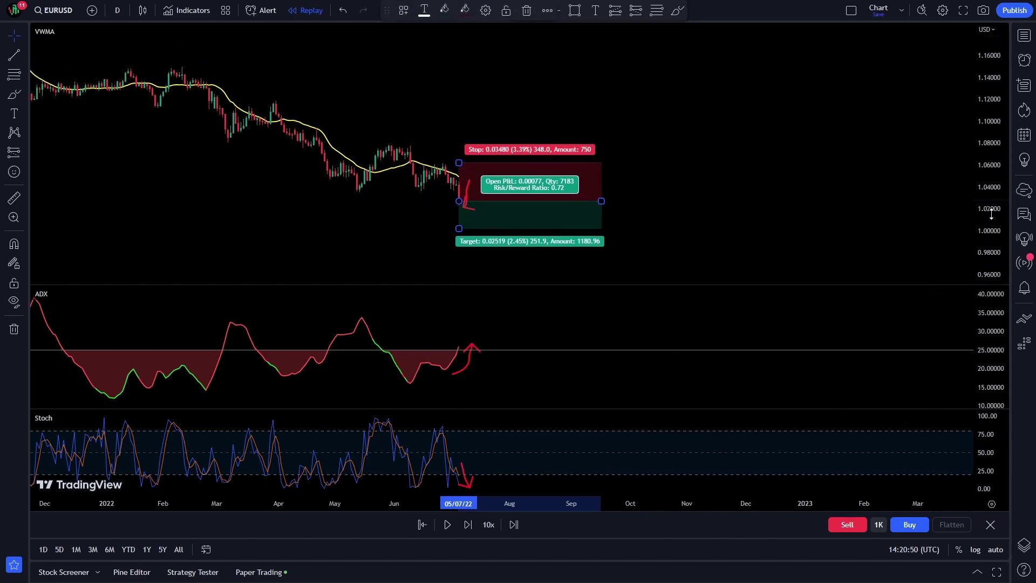
drag(459, 229, 465, 278)
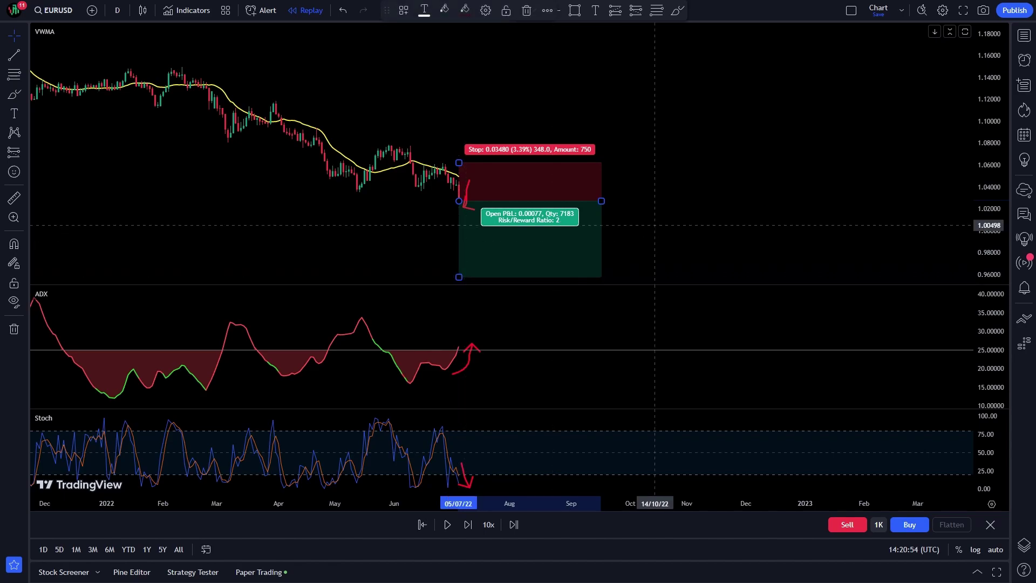
click(655, 225)
key(shift+Down)
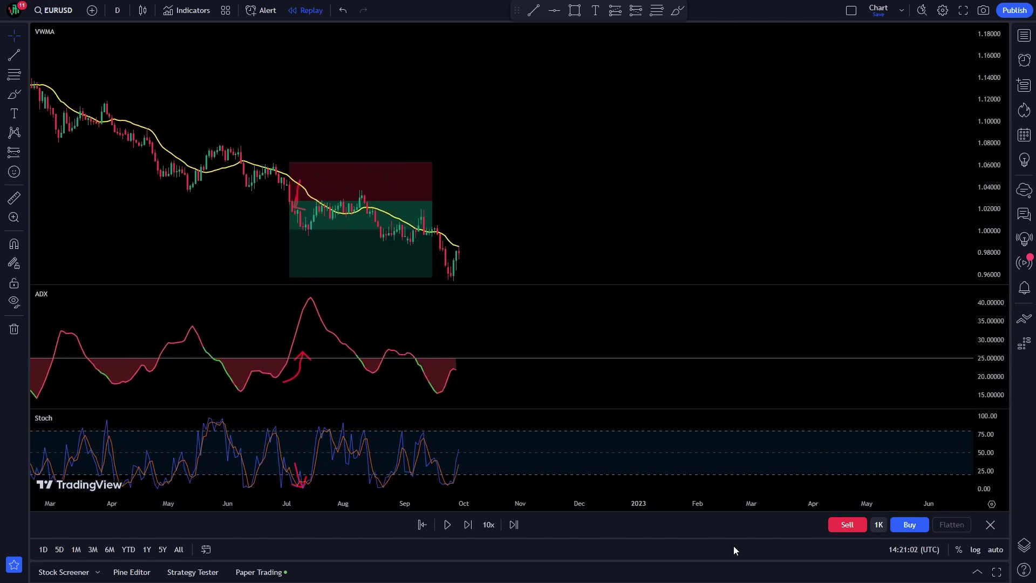
- Pause replay, extend the short box across the trade, and draw green bullish arrows on price, ADX and Stochastic
key(shift+Down)
drag(438, 204, 459, 203)
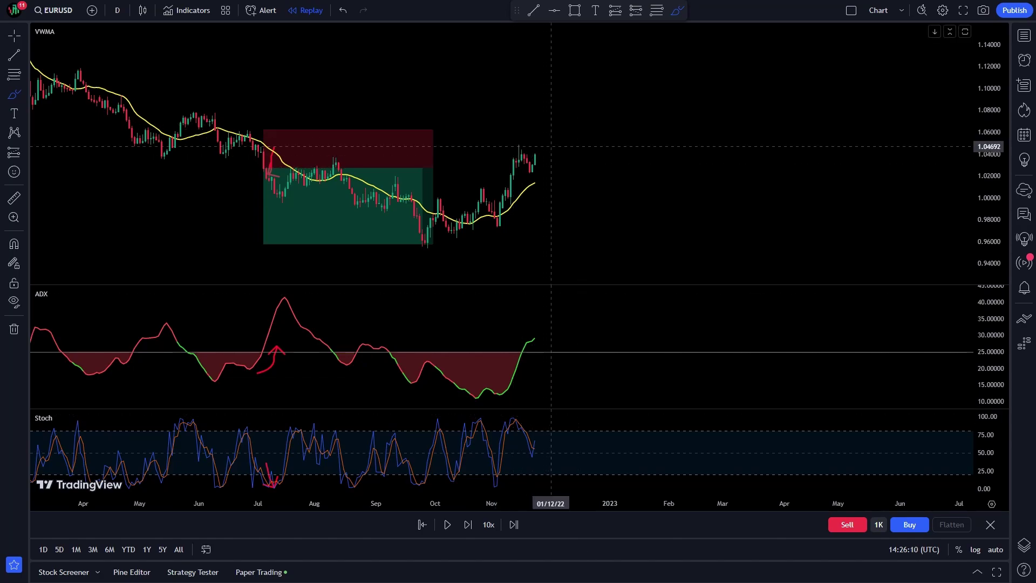
mouse_move(535, 183)
mouse_down()
mouse_move(542, 161)
mouse_move(555, 159)
mouse_up()
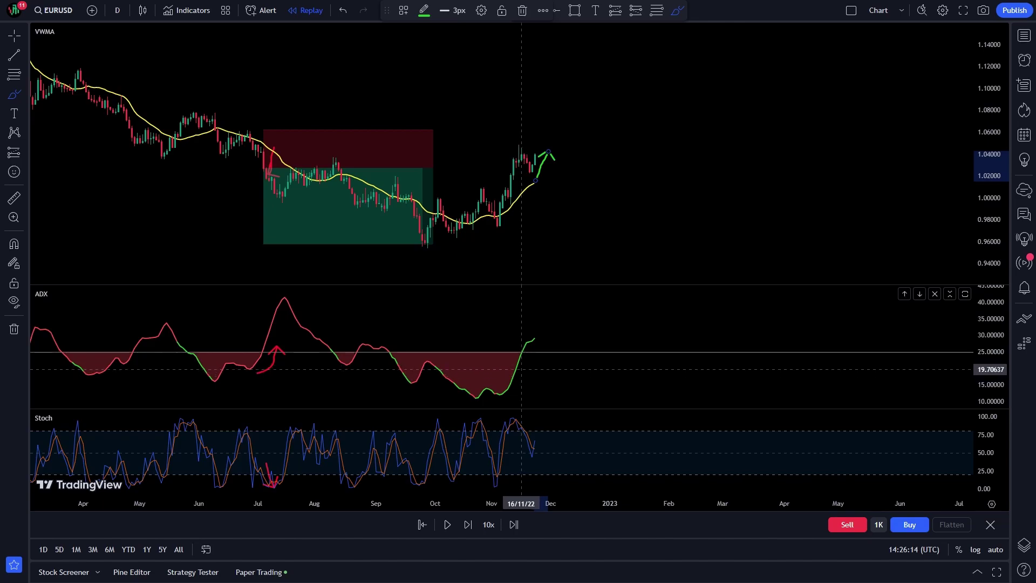
mouse_move(524, 369)
mouse_down()
mouse_move(537, 340)
mouse_move(543, 345)
mouse_up()
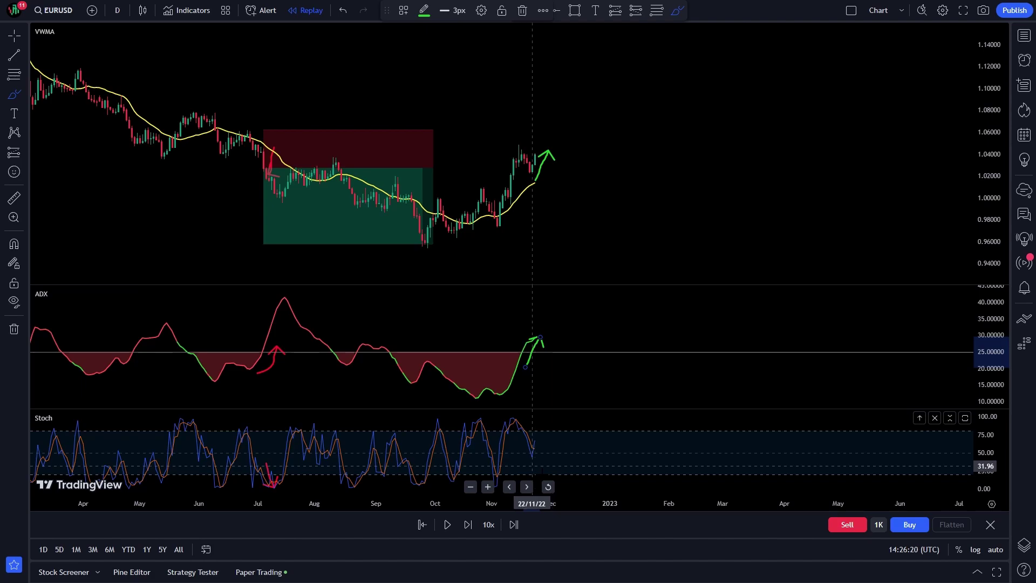
mouse_move(534, 464)
mouse_down()
mouse_move(542, 438)
mouse_move(546, 448)
mouse_up()
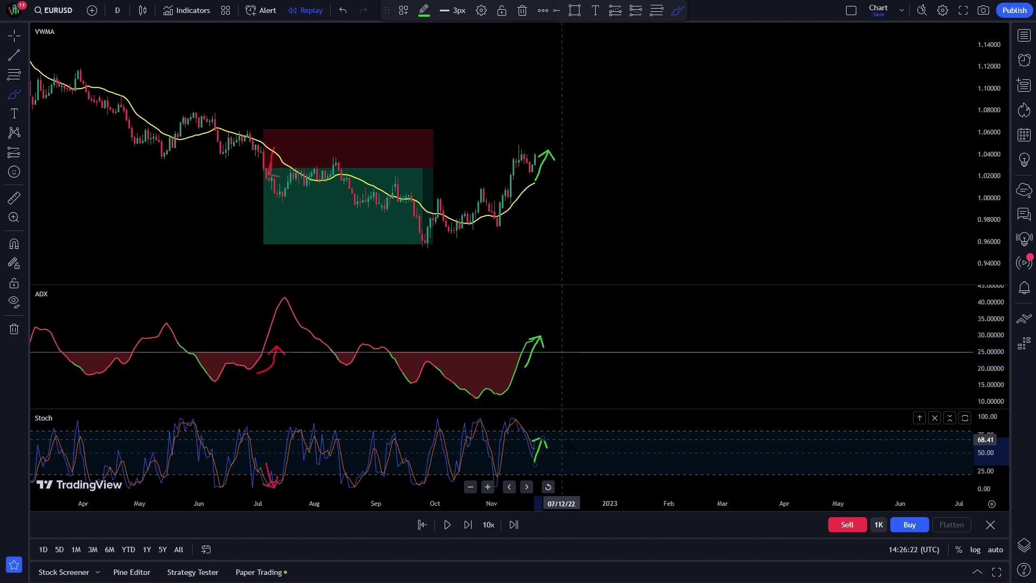
- Place a long position at 1.0405 with a tighter stop and a 1.0948 target, then resume replay
click(617, 17)
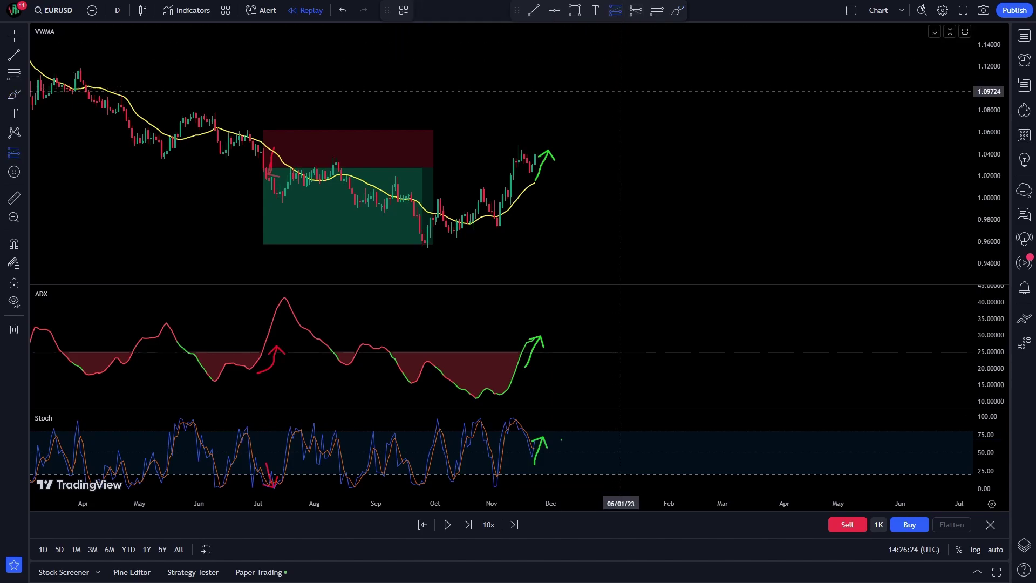
click(534, 153)
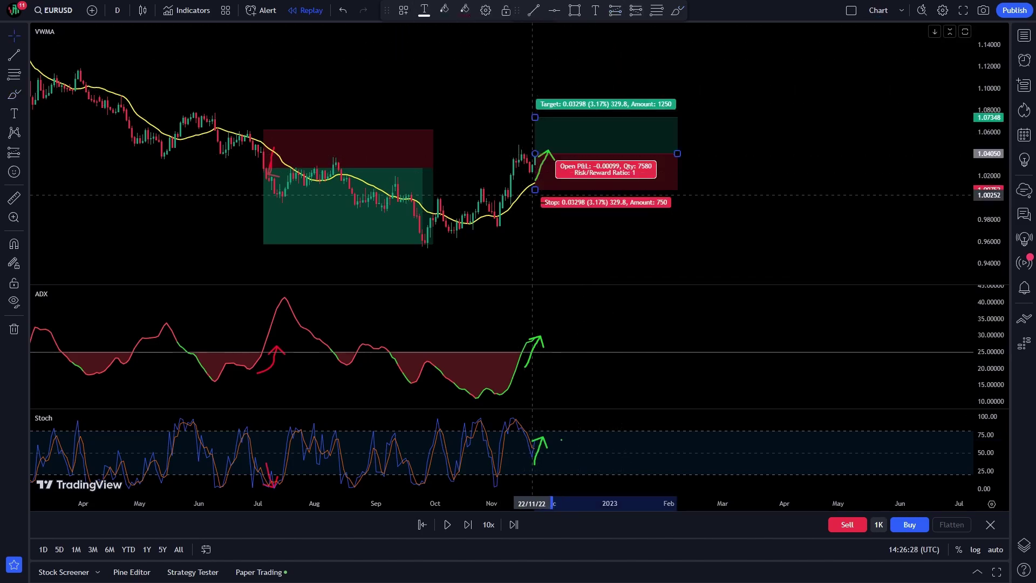
drag(540, 195, 541, 189)
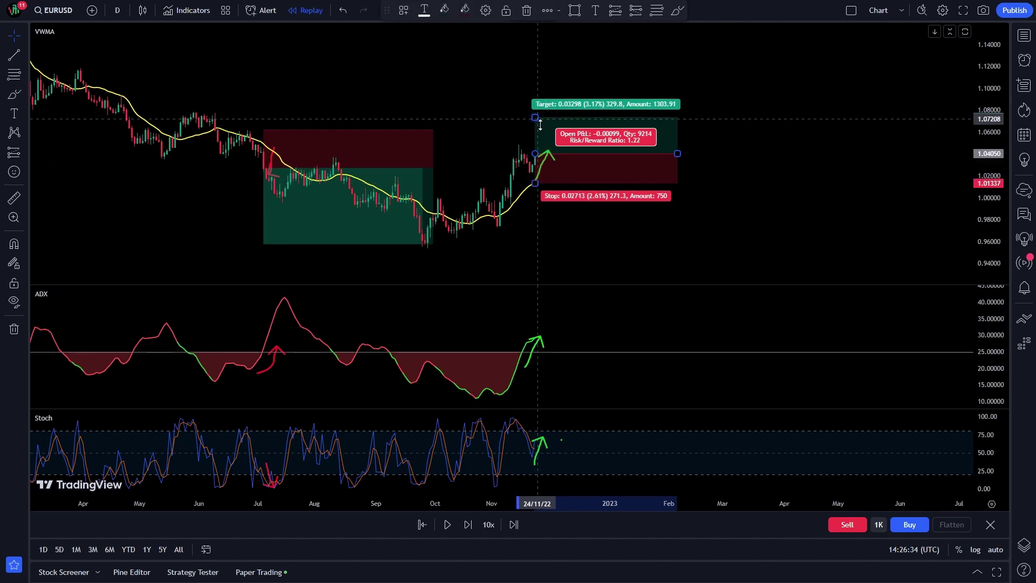
drag(540, 121, 540, 94)
click(755, 502)
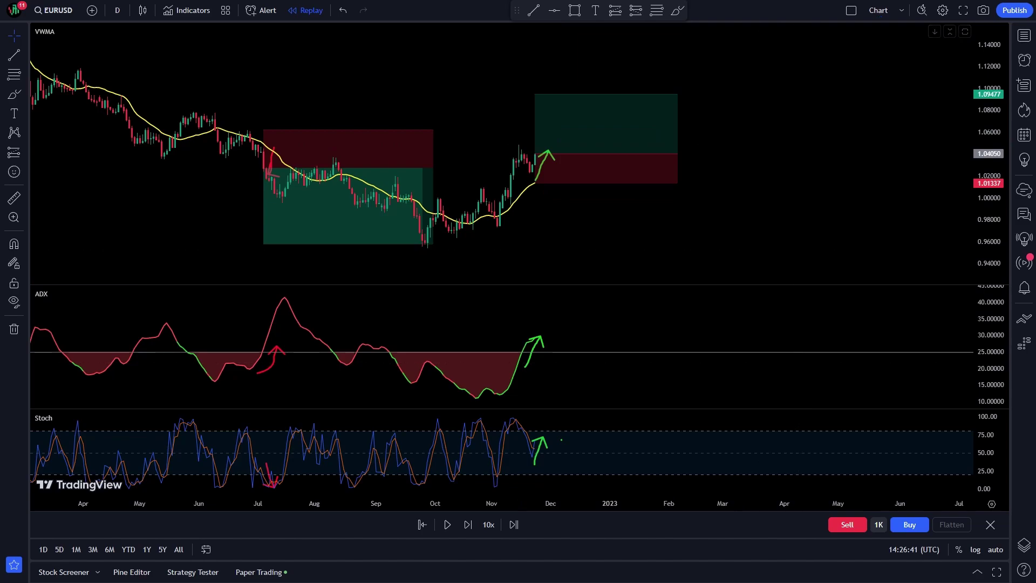
key(shift+Down)
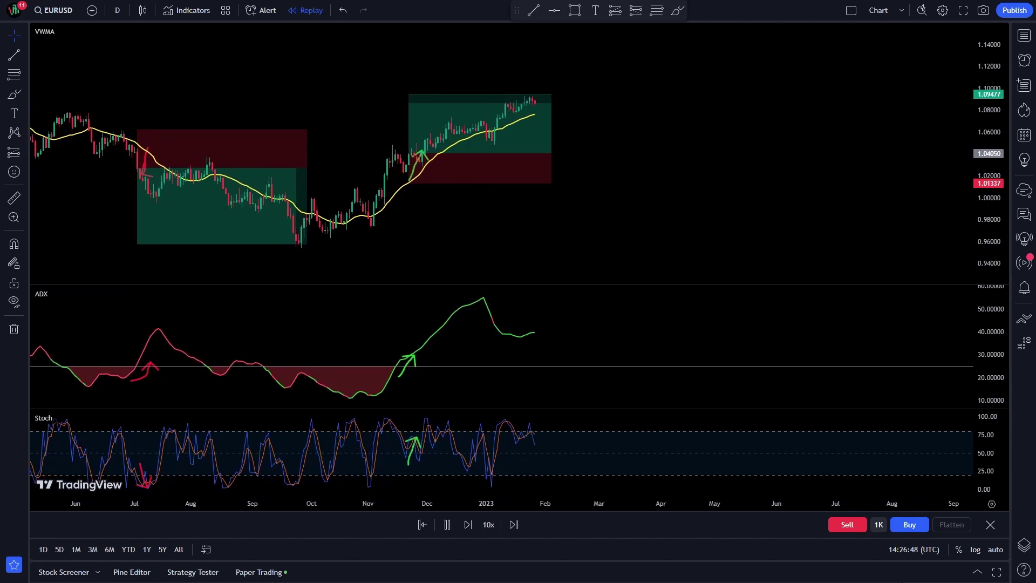
- Pause the bar replay
key(shift+Down)
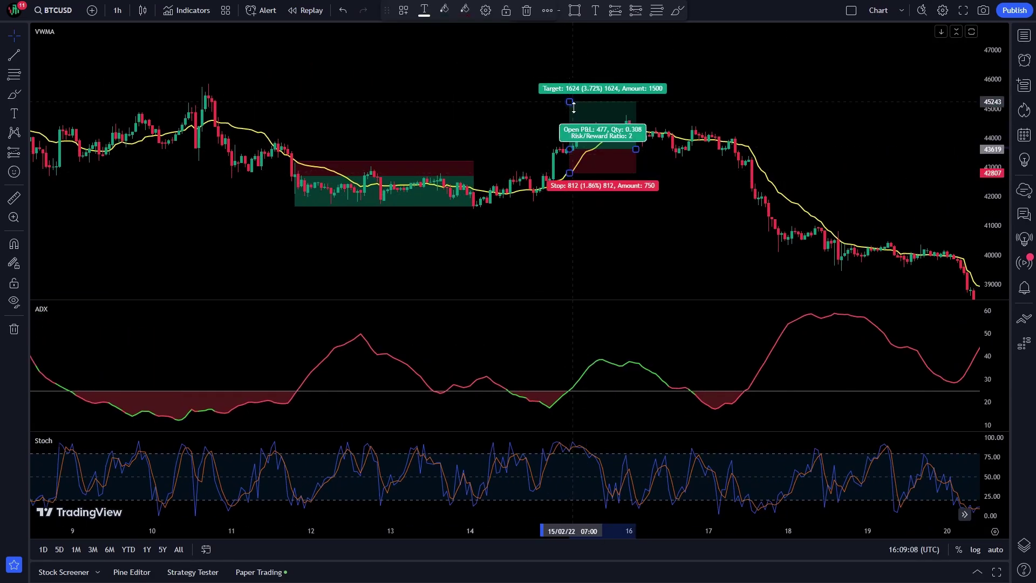
- Stretch the long position box rightward across its February 15–17 trade
drag(727, 151, 763, 152)
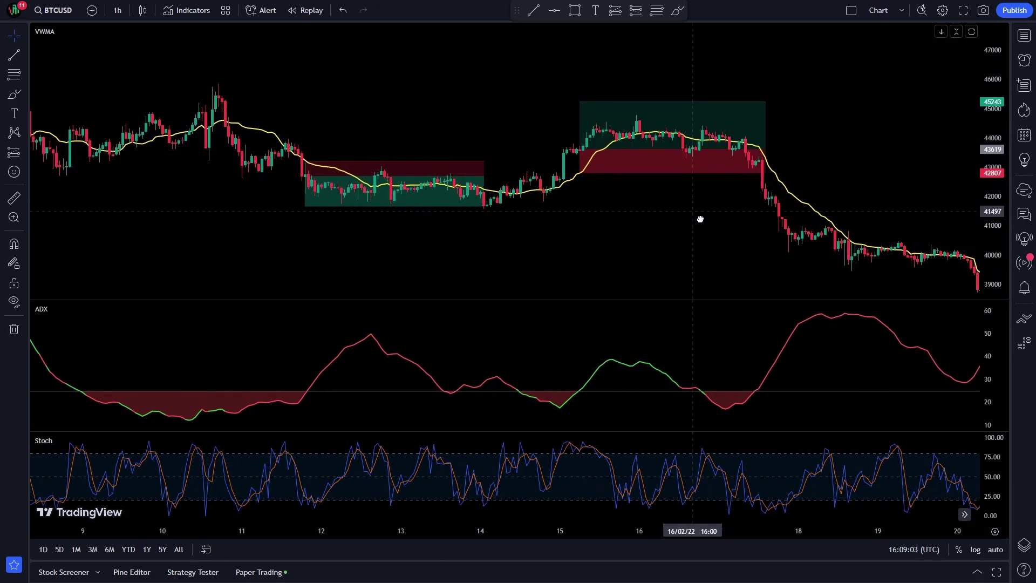